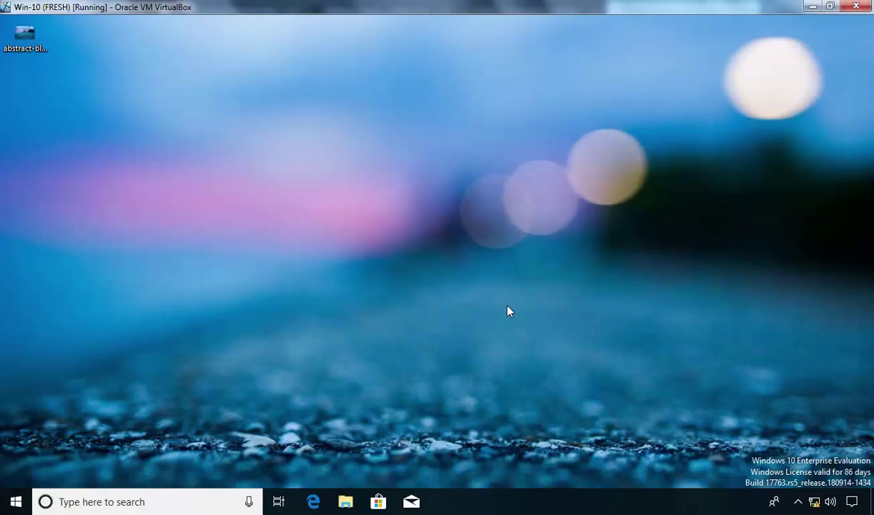
Open Screen Saver Settings from the Personalize Lock screen page, where (None) is currently selected.
right_click(349, 136)
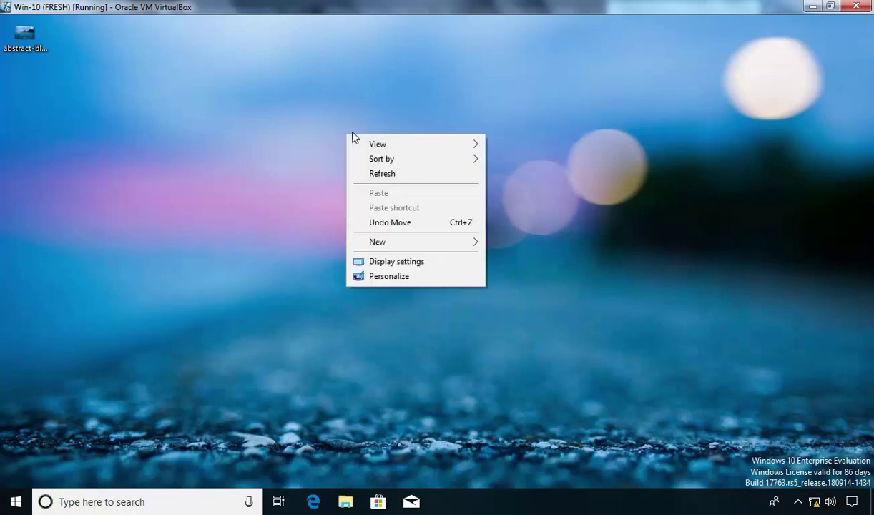
left_click(395, 282)
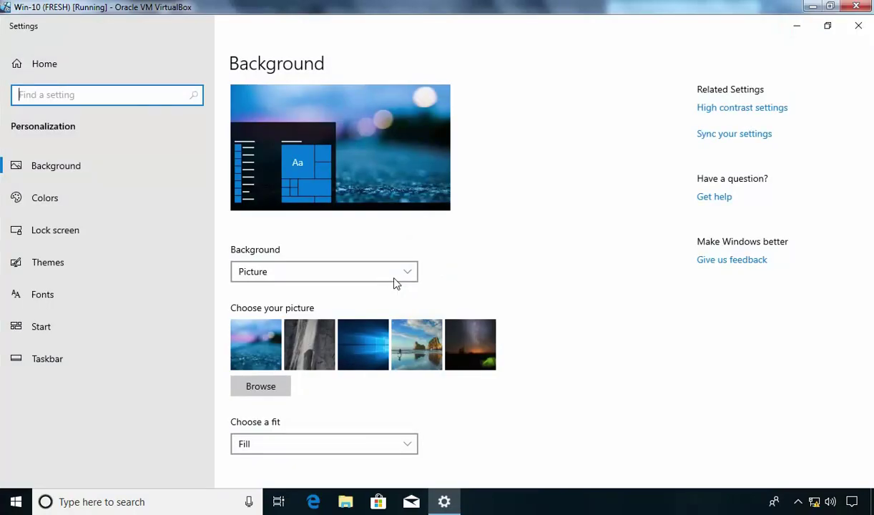
left_click(57, 235)
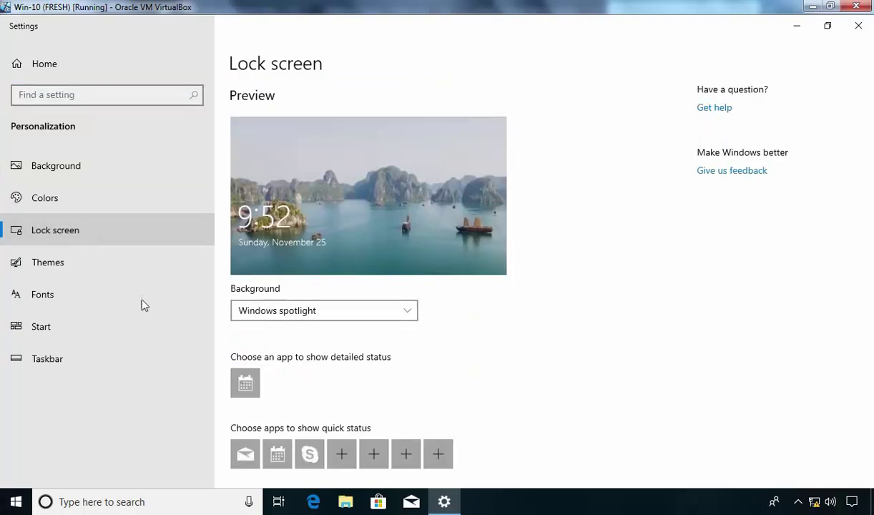
scroll(569, 366, "down", 3)
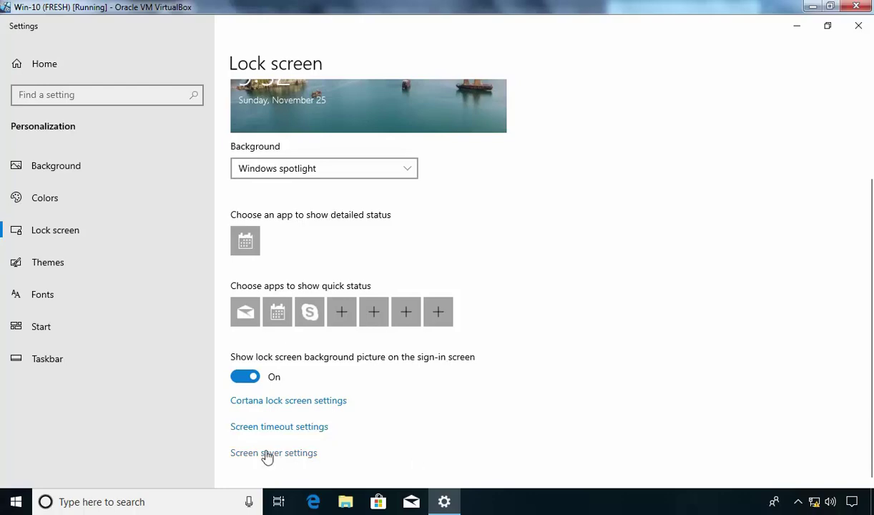
left_click(264, 457)
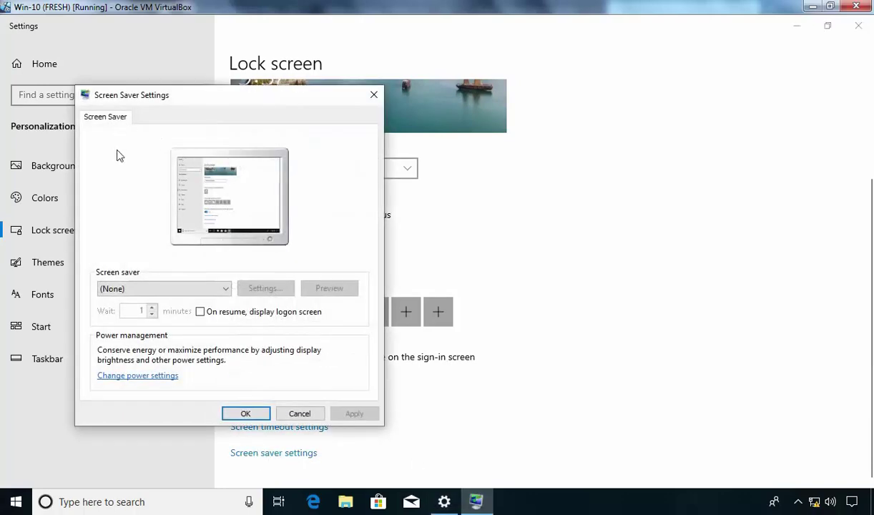
Select 3D Text as the screen saver and bring up its Settings options.
left_click_drag(154, 100, 218, 88)
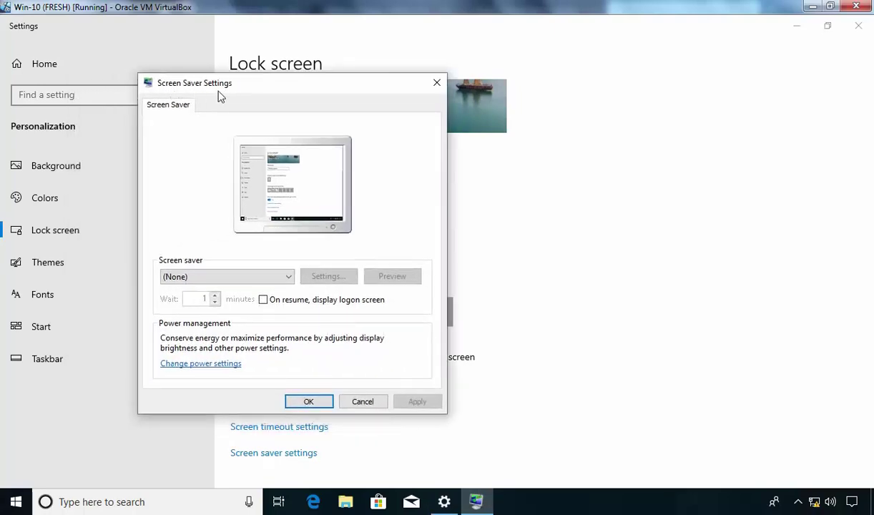
left_click(172, 278)
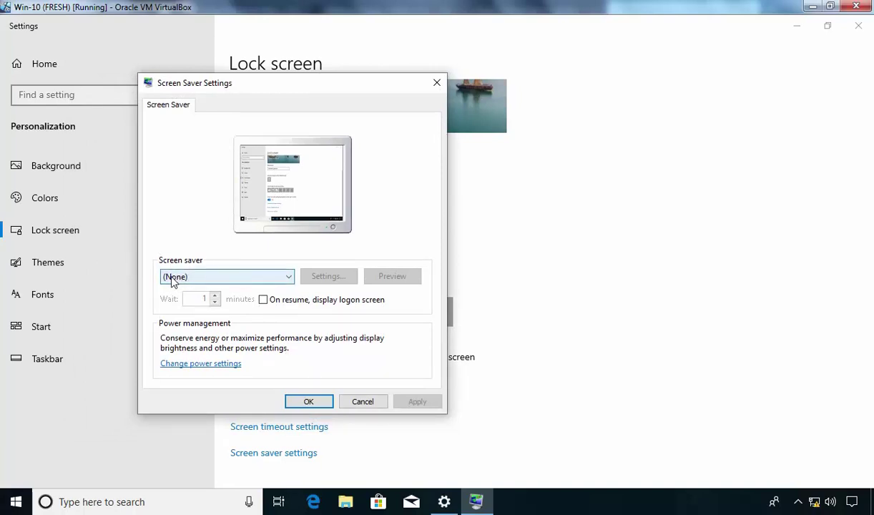
left_click(290, 281)
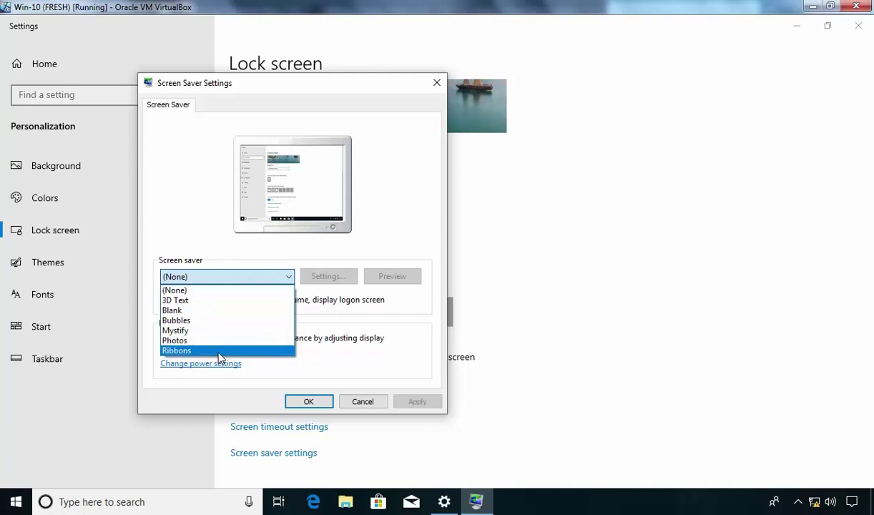
left_click(187, 304)
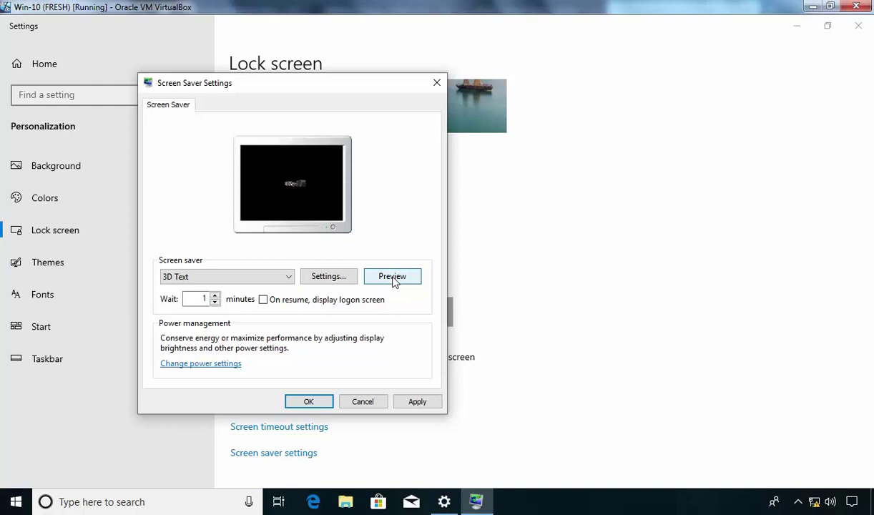
left_click(325, 280)
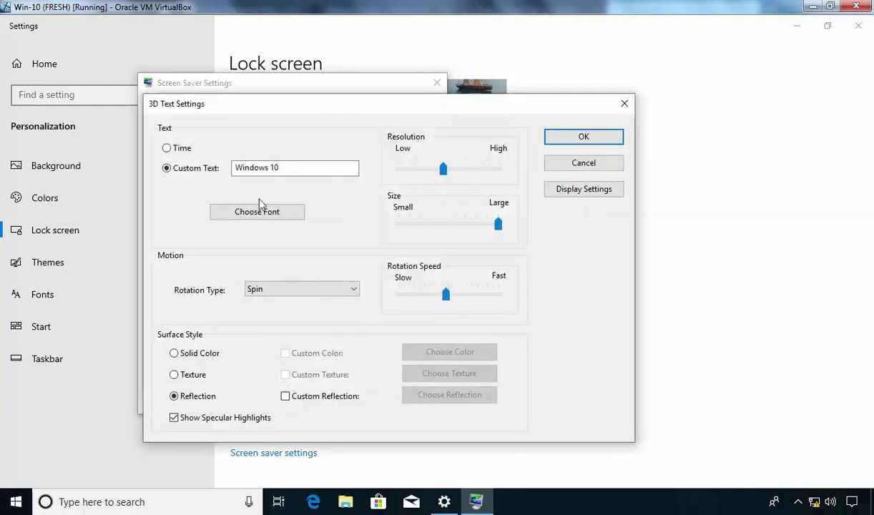
Replace the custom text 'Windows 10' with 'Empiartech' and make the Tahoma font Bold.
left_click(298, 167)
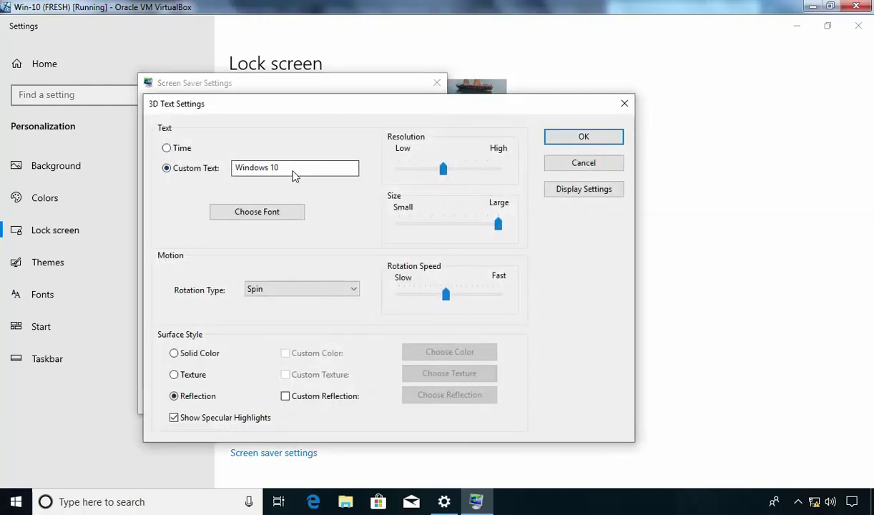
left_click_drag(298, 167, 231, 166)
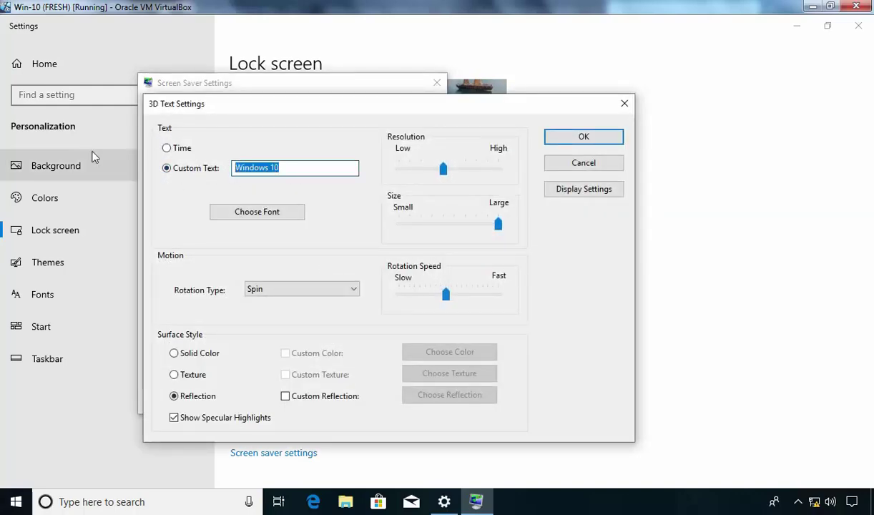
type("E")
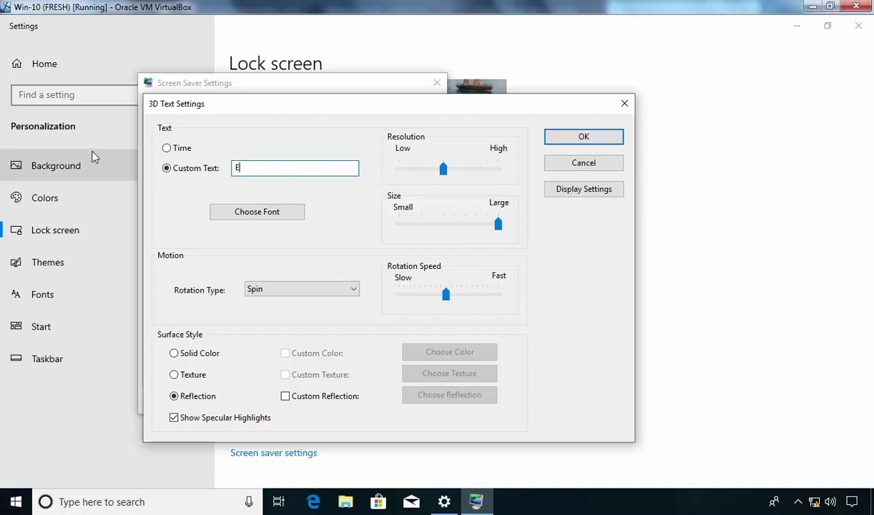
type("mpiartech")
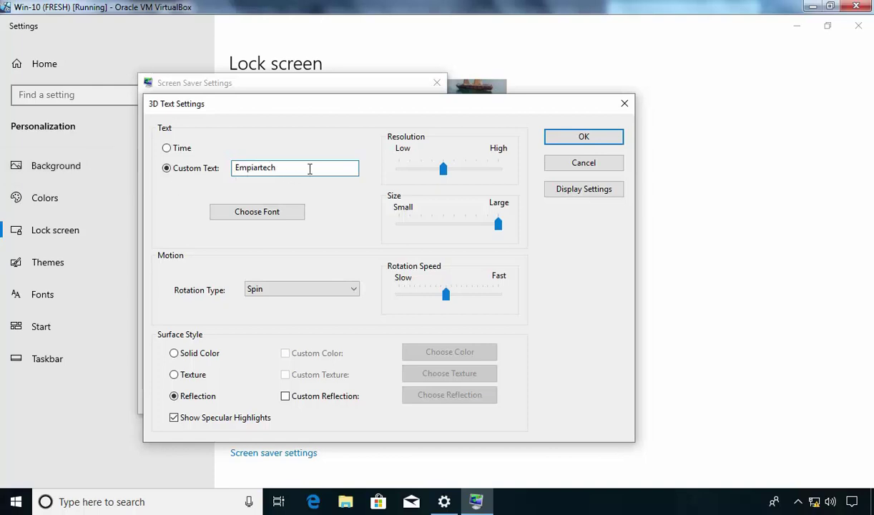
left_click(276, 214)
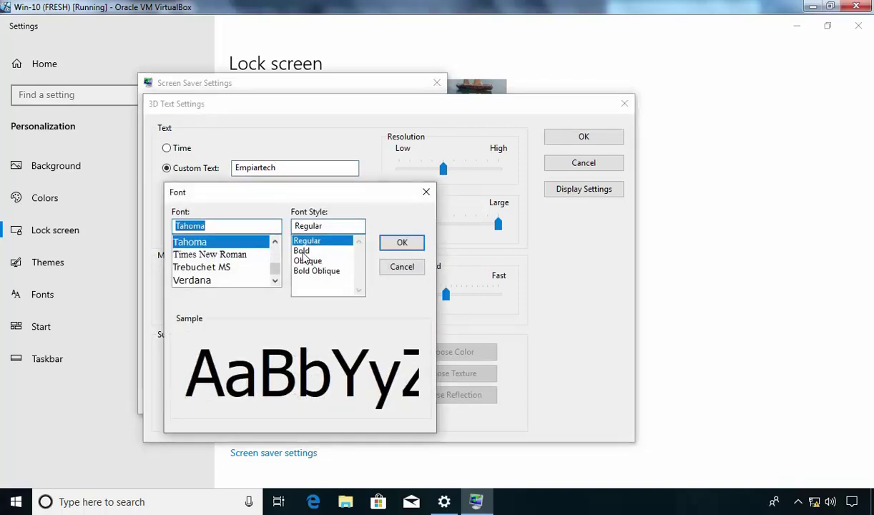
left_click(302, 251)
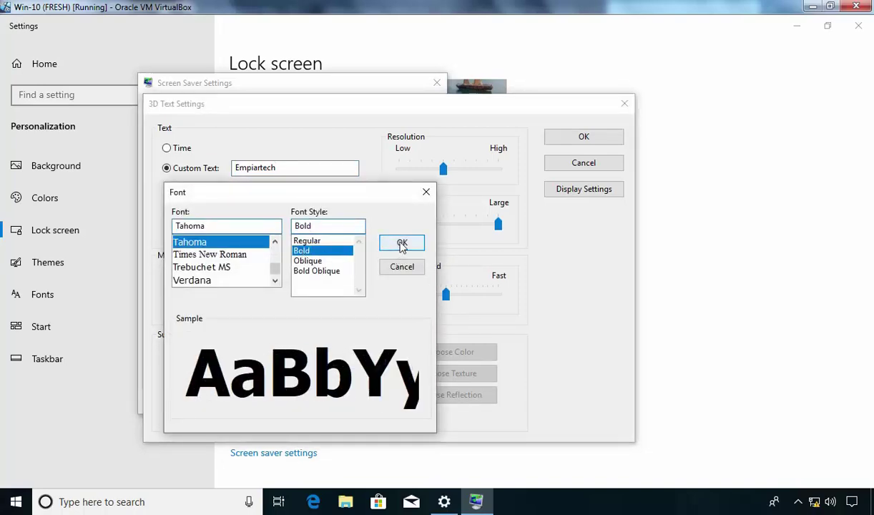
left_click(402, 242)
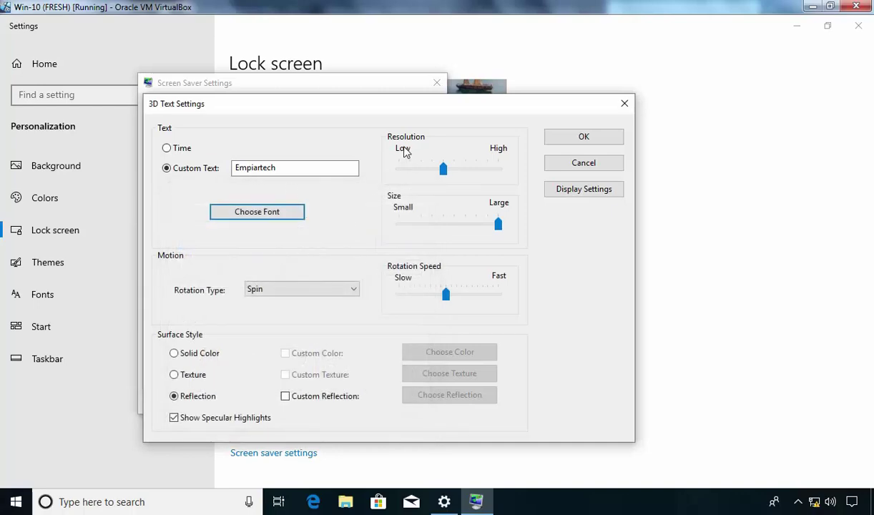
Raise the resolution slightly above middle, keep Spin rotation, and save the 3D Text options.
left_click_drag(443, 170, 460, 176)
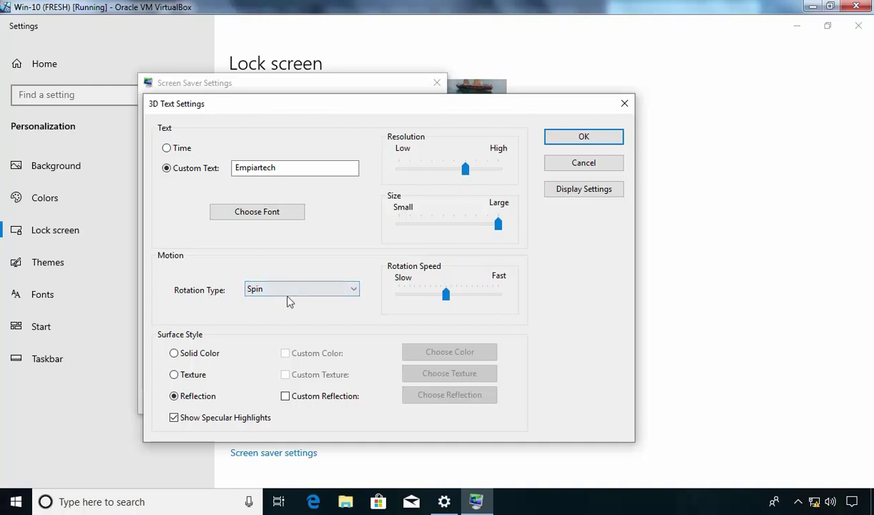
left_click(312, 290)
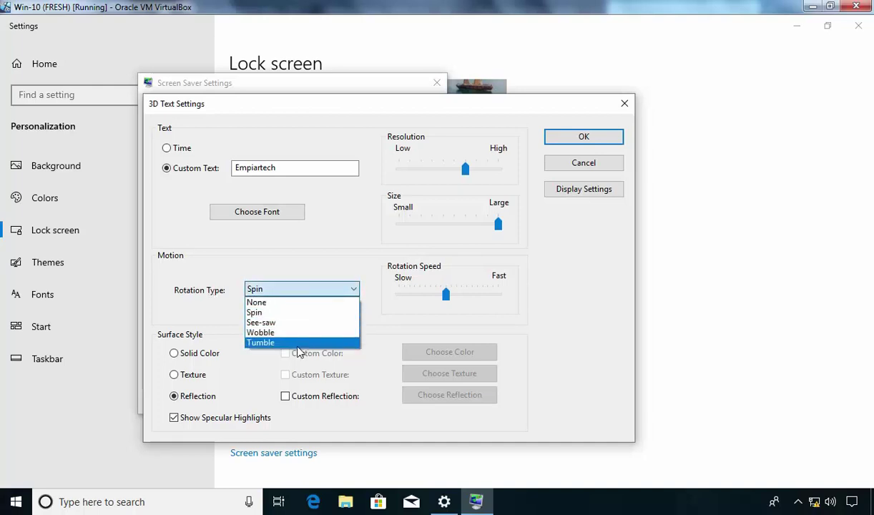
left_click(286, 315)
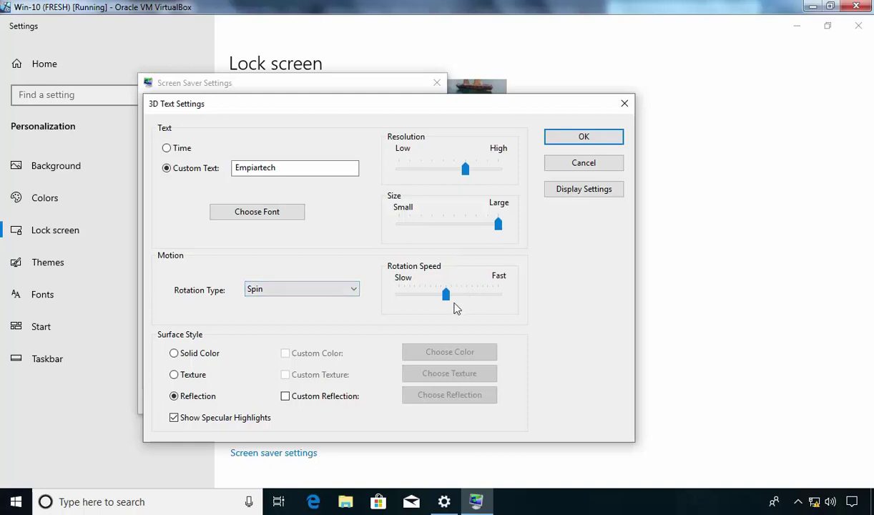
left_click(571, 140)
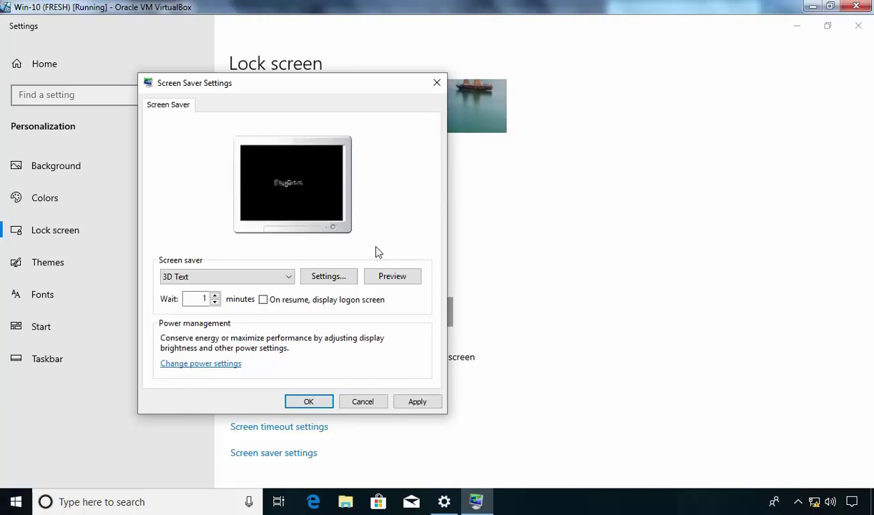
Preview the 3D Text 'Empiartech' screen saver full screen.
left_click(392, 279)
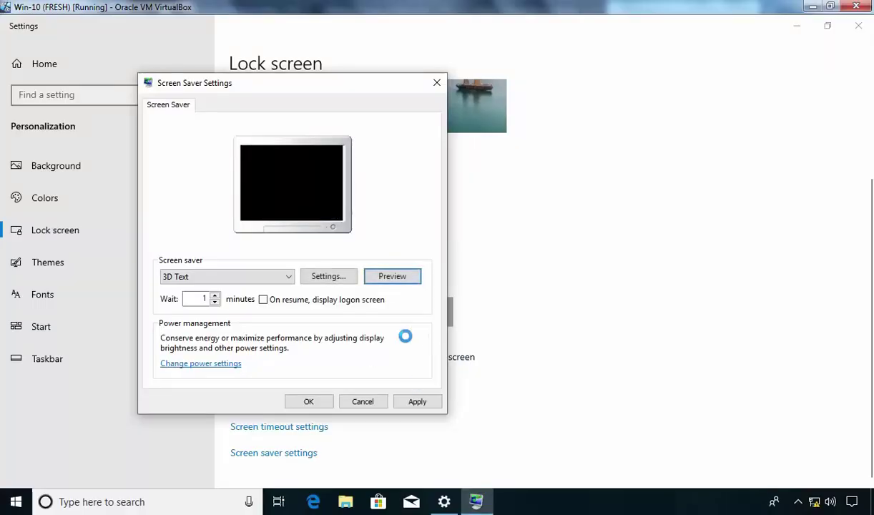
left_click(392, 279)
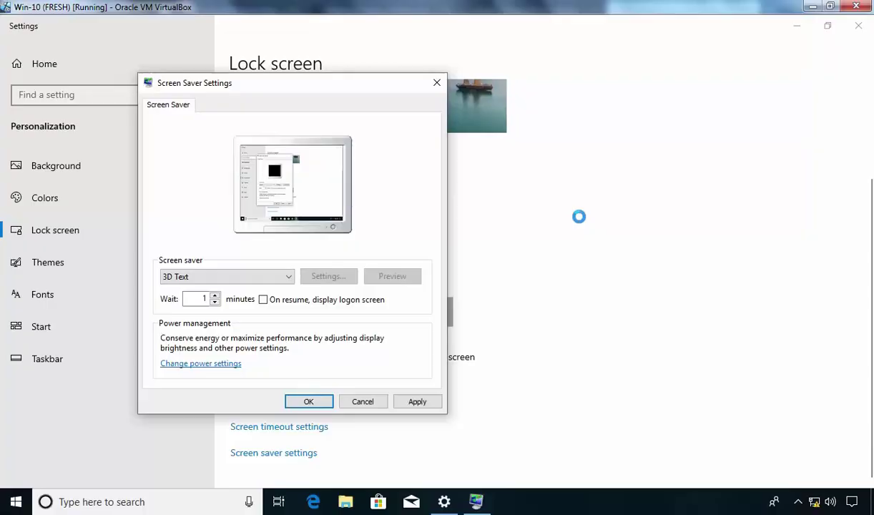
left_click(392, 279)
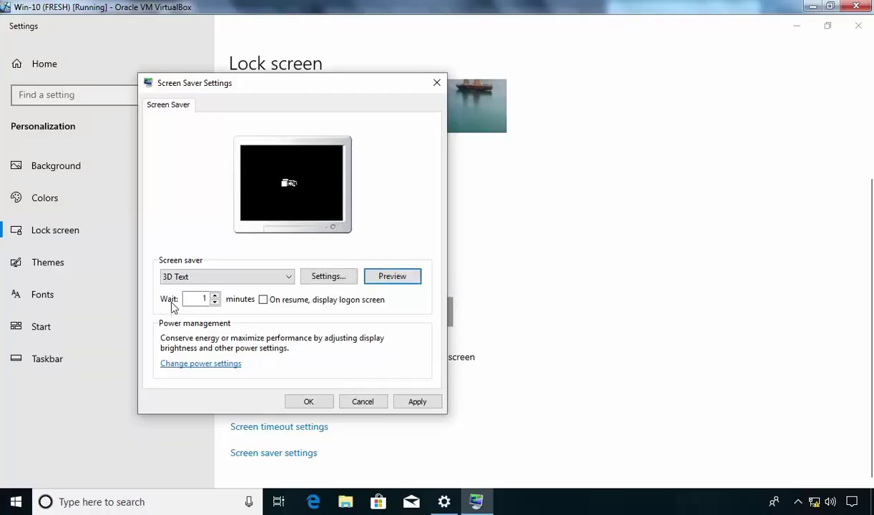
Set the wait time to 1 minute and enable 'On resume, display logon screen'.
left_click(196, 299)
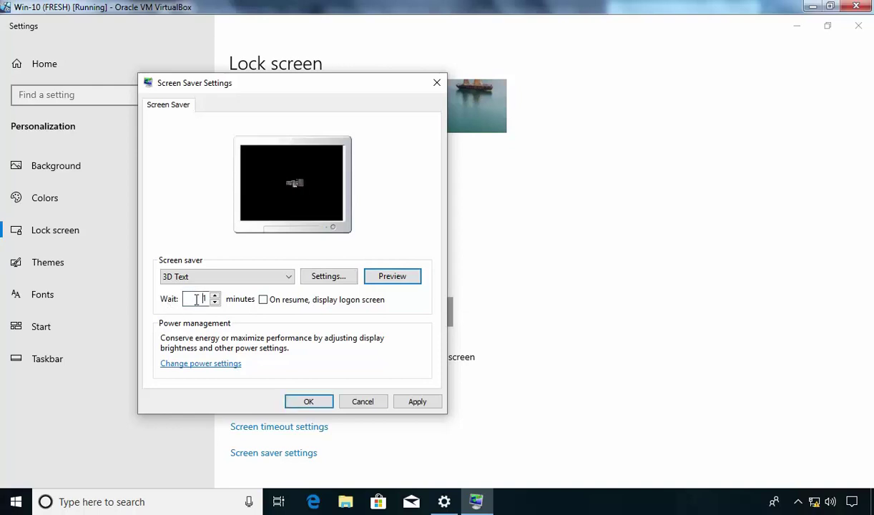
double_click(202, 299)
left_click(215, 297)
left_click(215, 296)
left_click(216, 296)
left_click(215, 298)
left_click(216, 304)
left_click(216, 303)
left_click(216, 302)
left_click(264, 301)
Apply and confirm the screen saver settings, then close Settings.
left_click(418, 403)
left_click(306, 402)
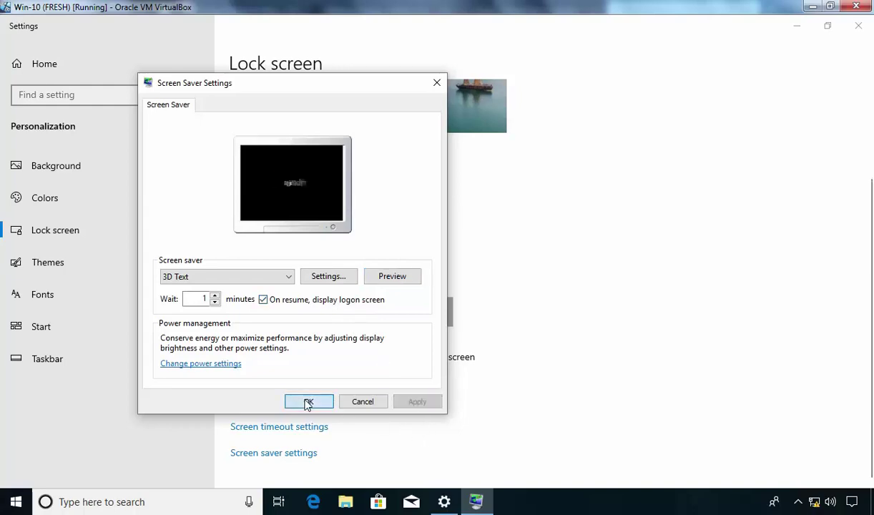
left_click(860, 27)
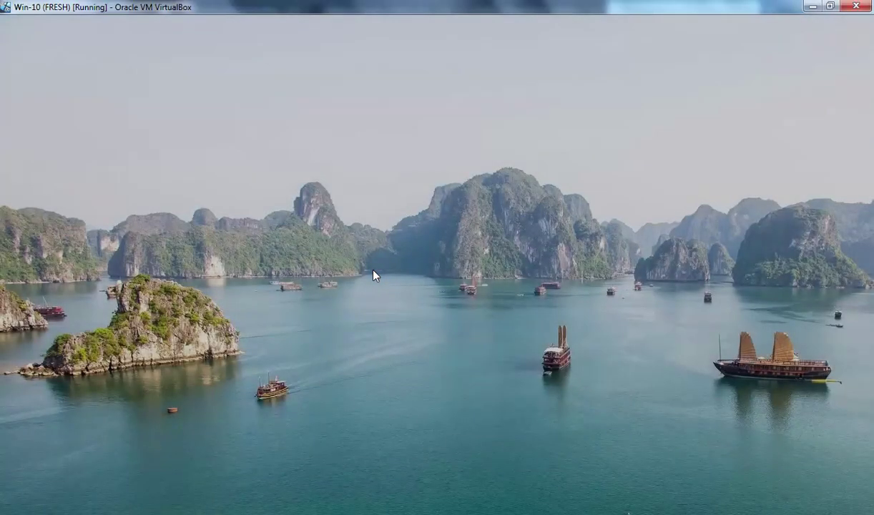
Dismiss the lock screen picture to reach the password sign-in prompt.
left_click(373, 274)
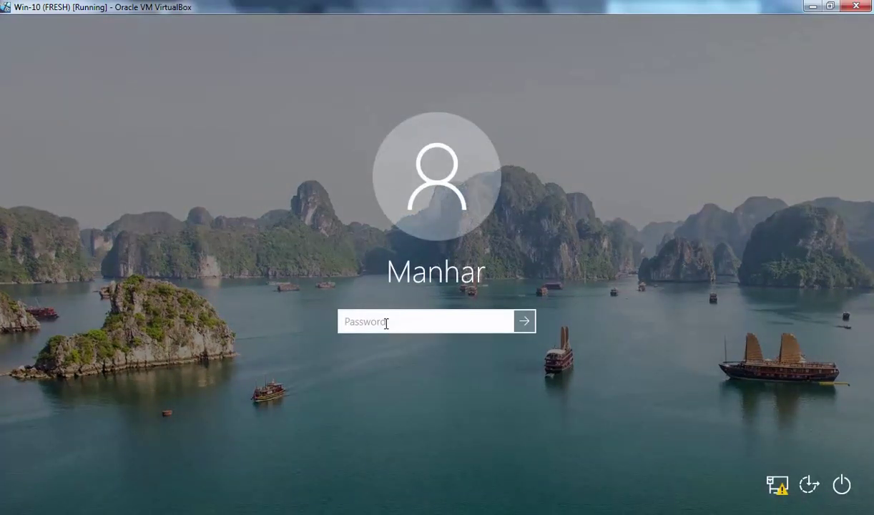
Enter the account password and sign back in to the desktop.
type("1")
key("BackSpace")
type("1234567")
key("Return")
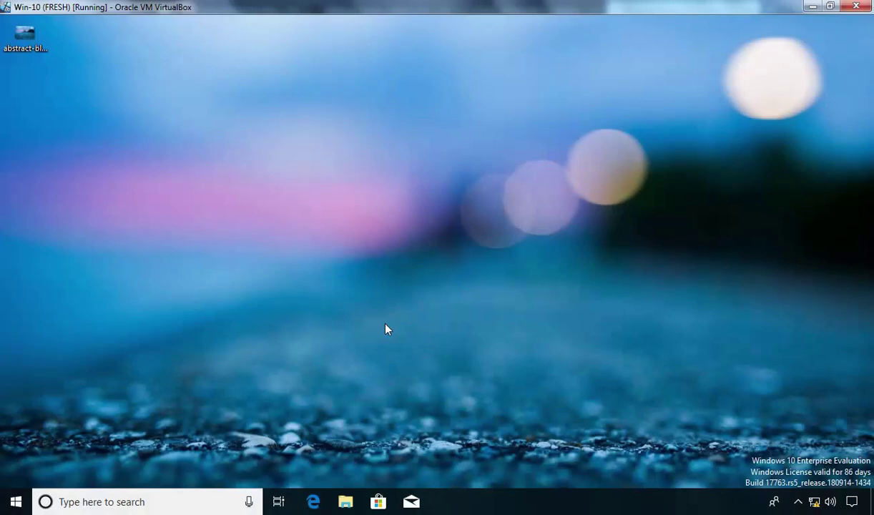
Reopen Screen Saver Settings from the Lock screen page to check the saved 3D Text setup.
right_click(325, 171)
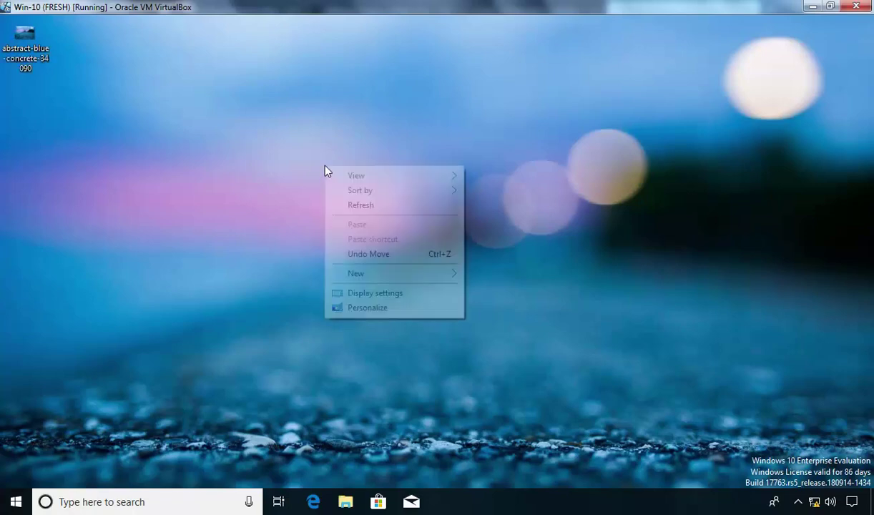
left_click(367, 308)
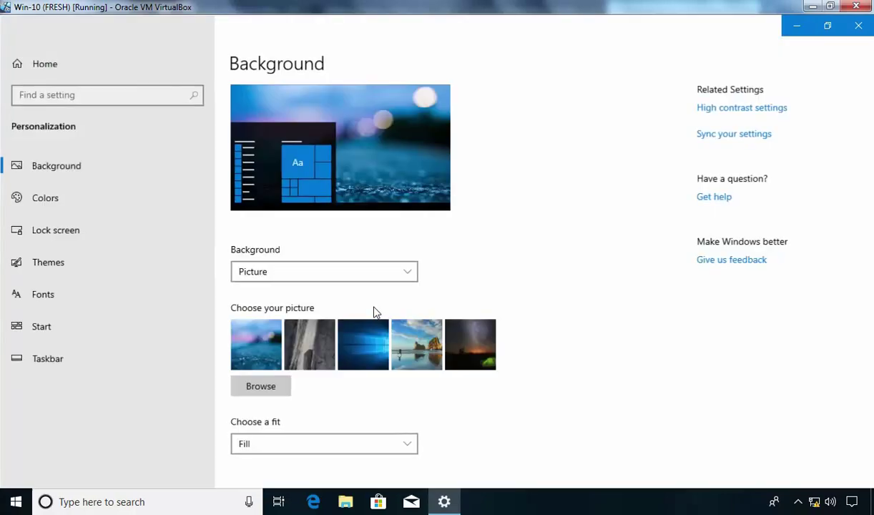
left_click(79, 232)
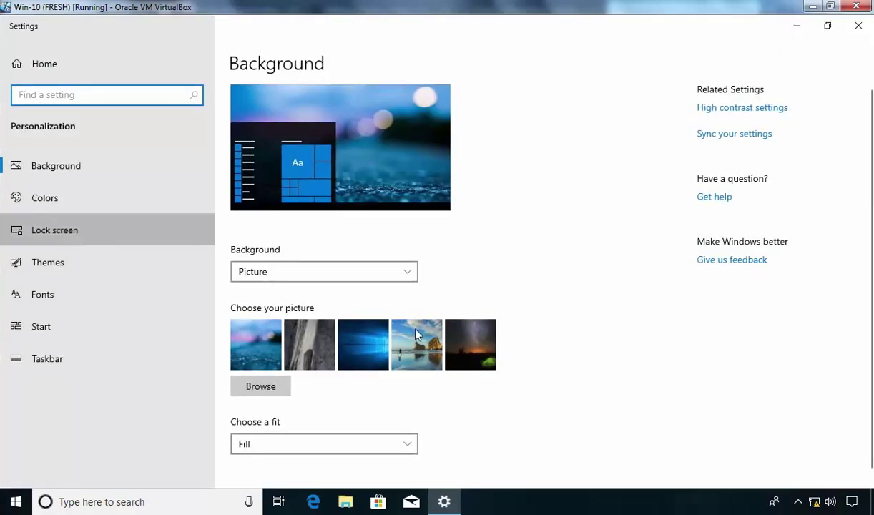
scroll(648, 340, "down", 1)
scroll(648, 339, "down", 1)
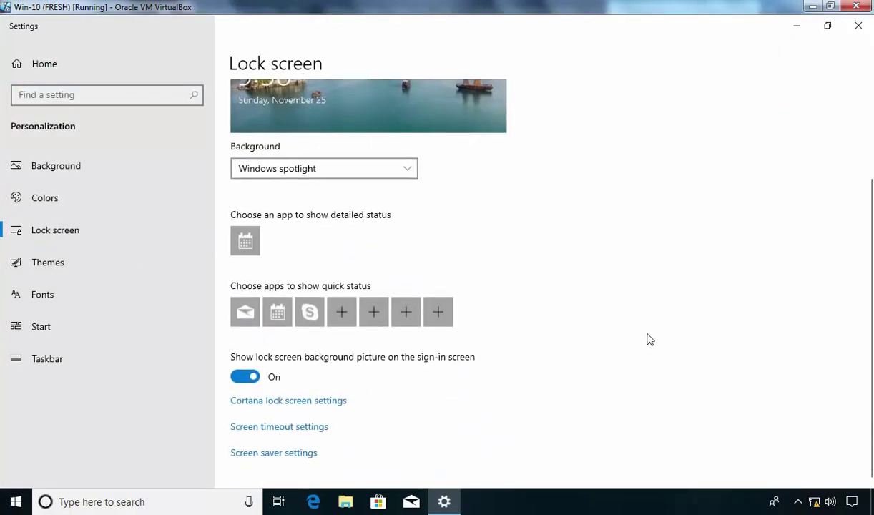
left_click(263, 455)
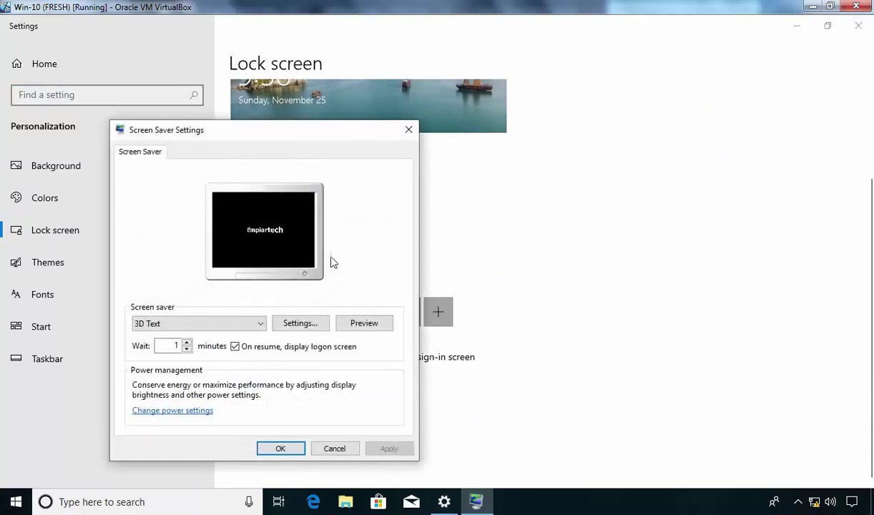
Uncheck logon on resume, switch the screen saver to (None), save, and close Settings.
left_click(235, 347)
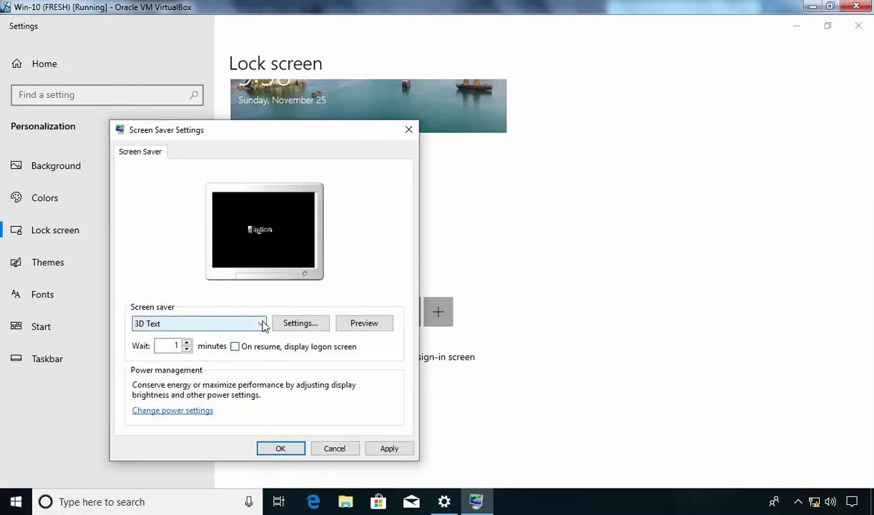
left_click(261, 324)
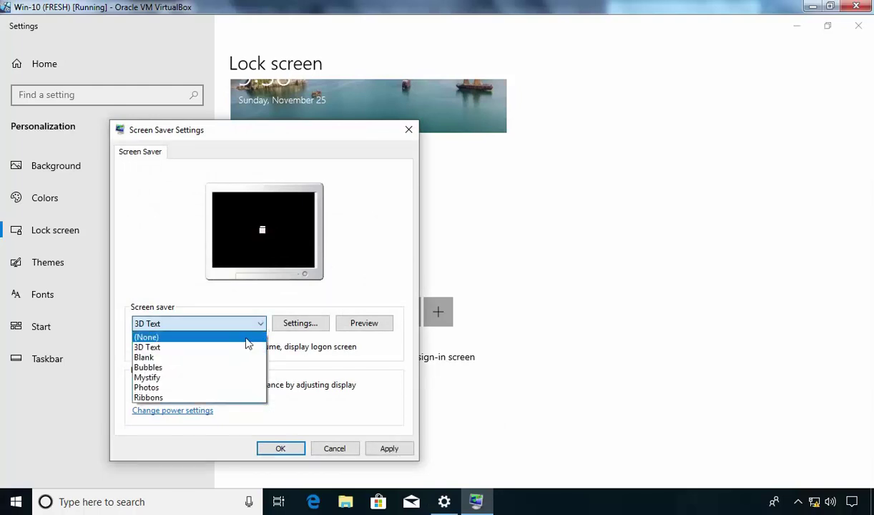
left_click(246, 339)
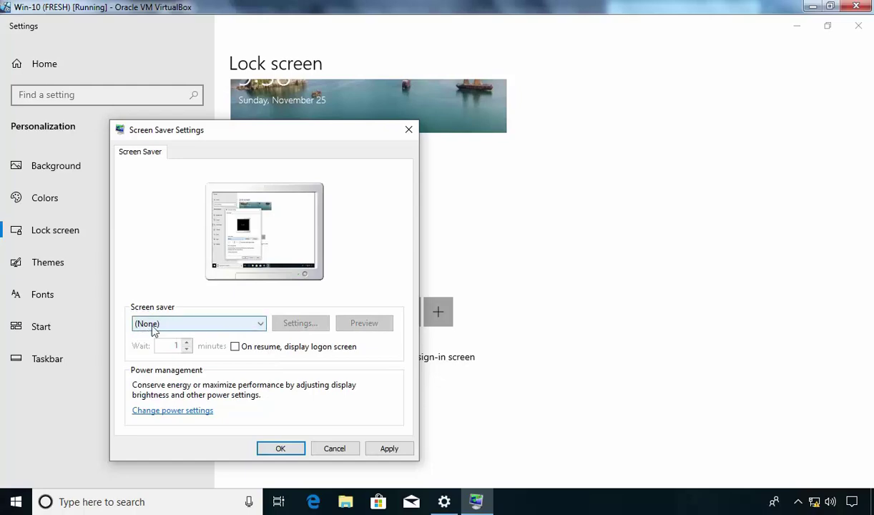
left_click(390, 449)
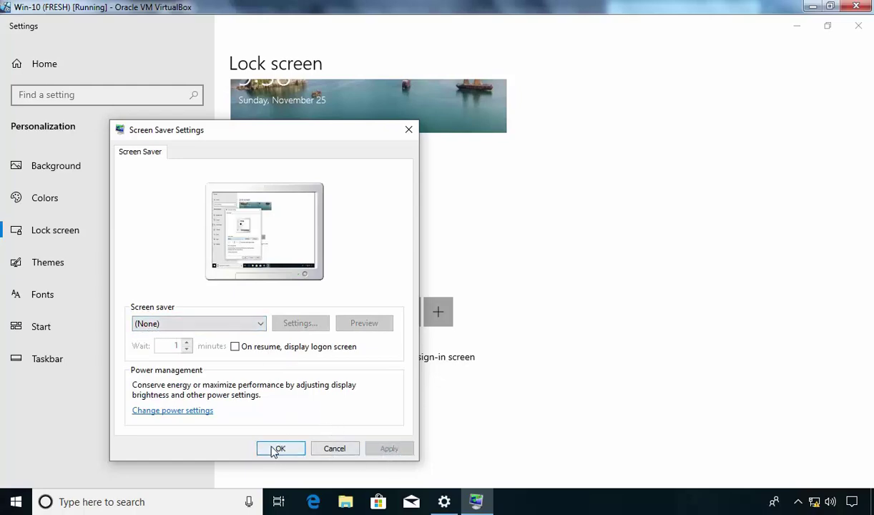
left_click(273, 451)
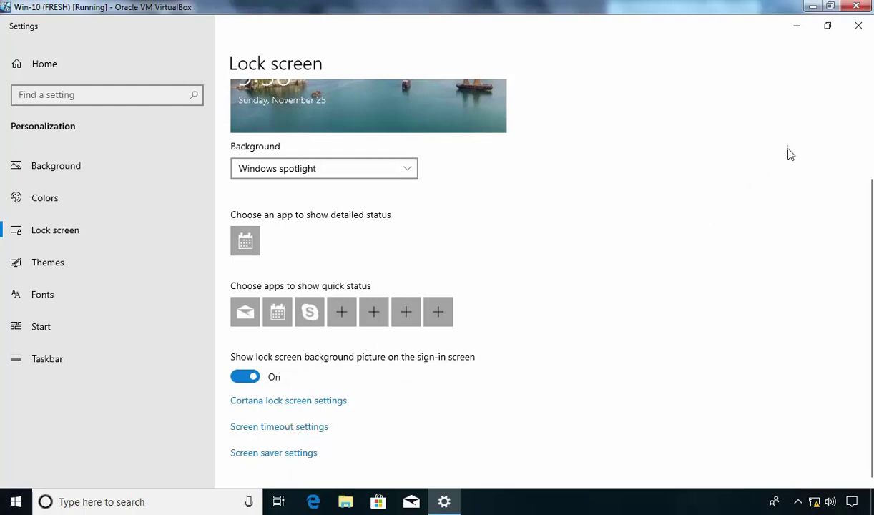
left_click(859, 29)
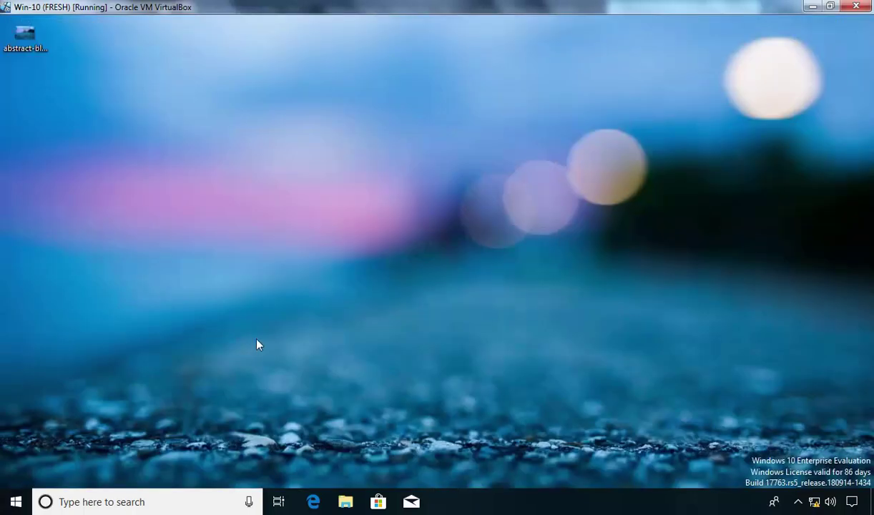